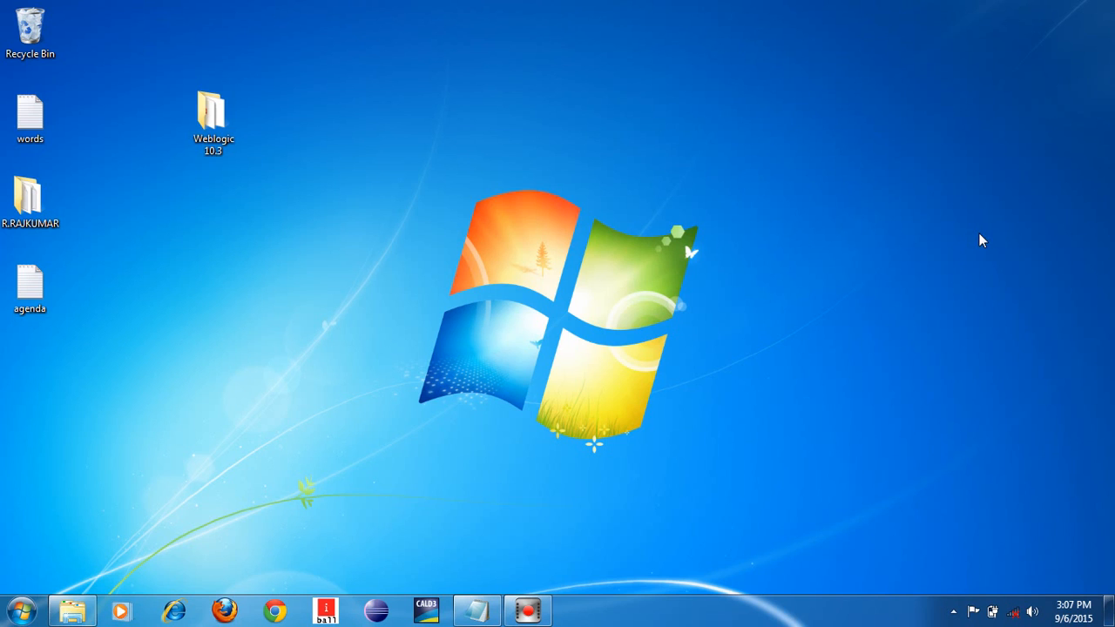
# - Restore the minimized agenda Notepad window from the taskbar
pyautogui.click(477, 609)
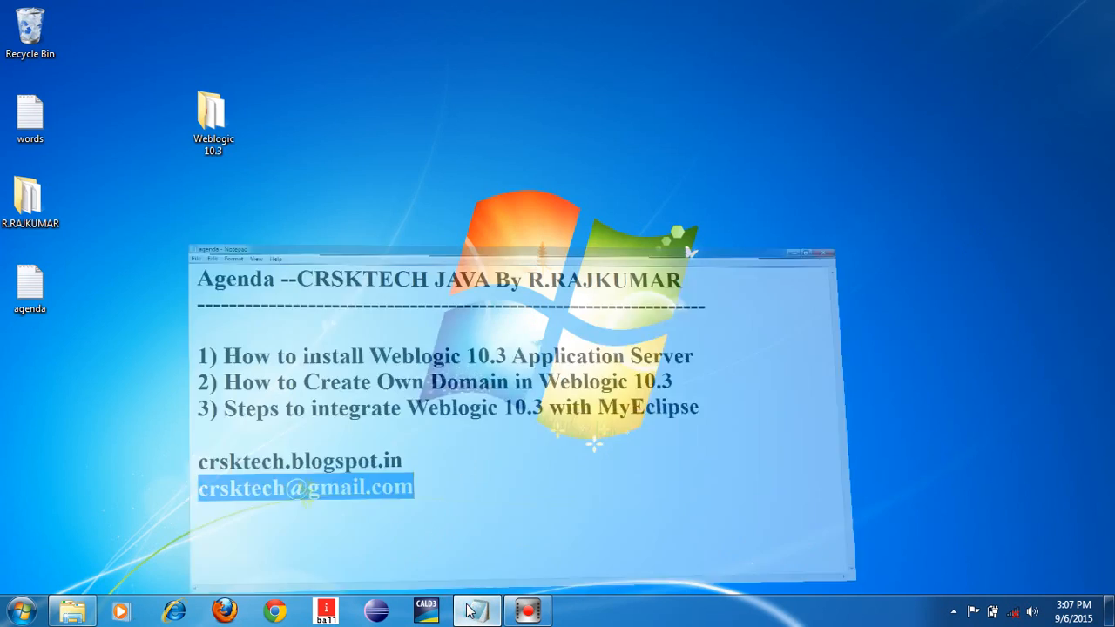
# - Highlight the WebLogic install, domain creation and MyEclipse agenda items, end on domain creation, then minimize Notepad
pyautogui.moveTo(61, 195); pyautogui.dragTo(838, 187)
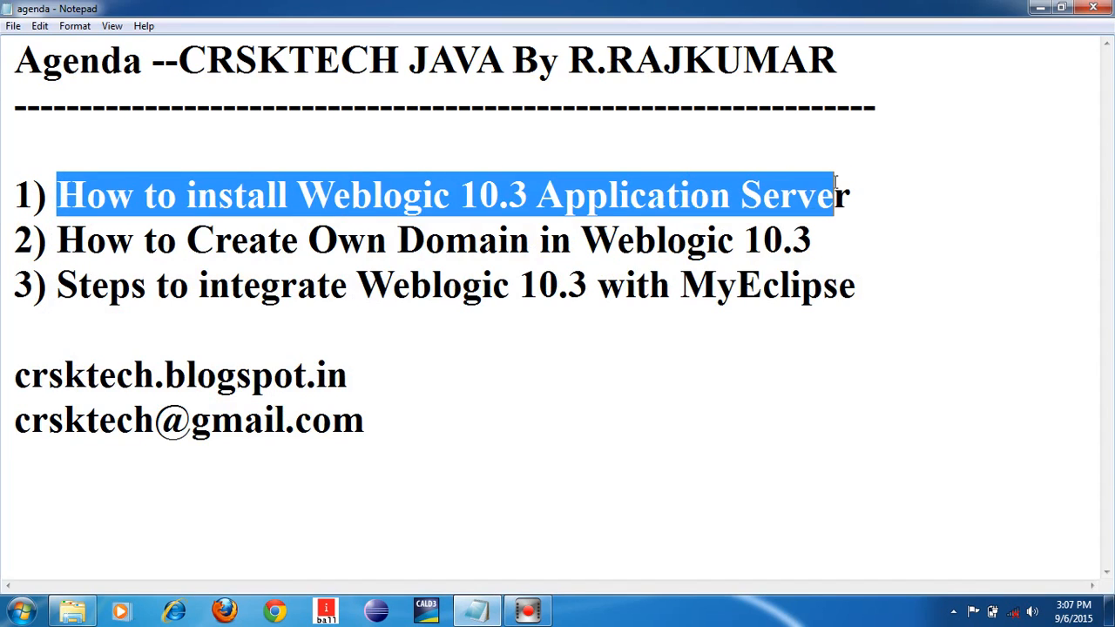
pyautogui.moveTo(49, 240); pyautogui.dragTo(818, 241)
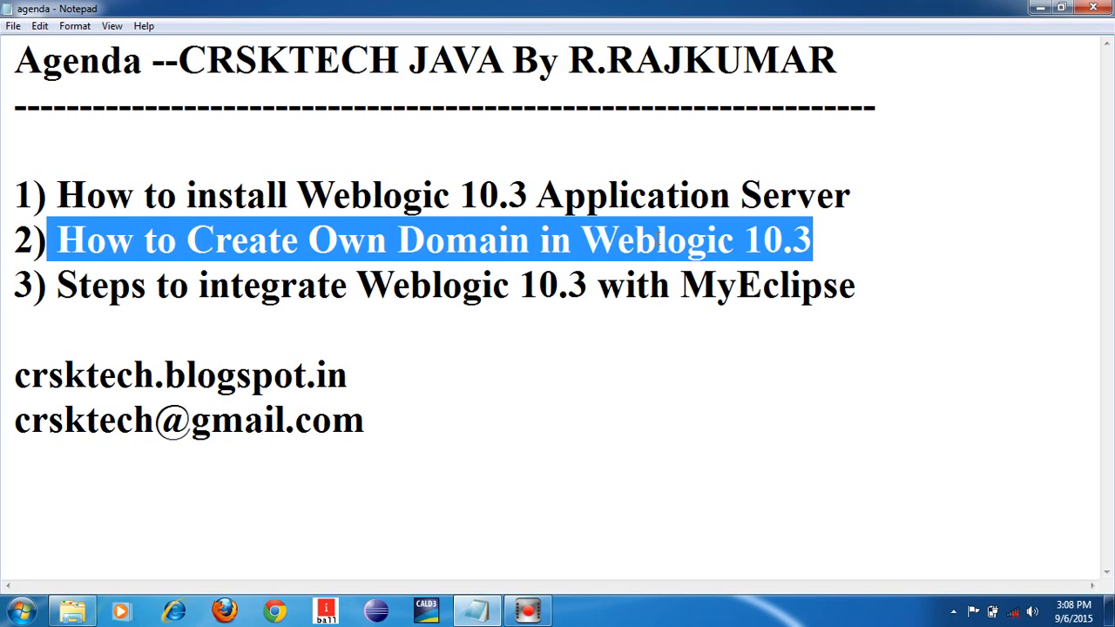
pyautogui.click(59, 287)
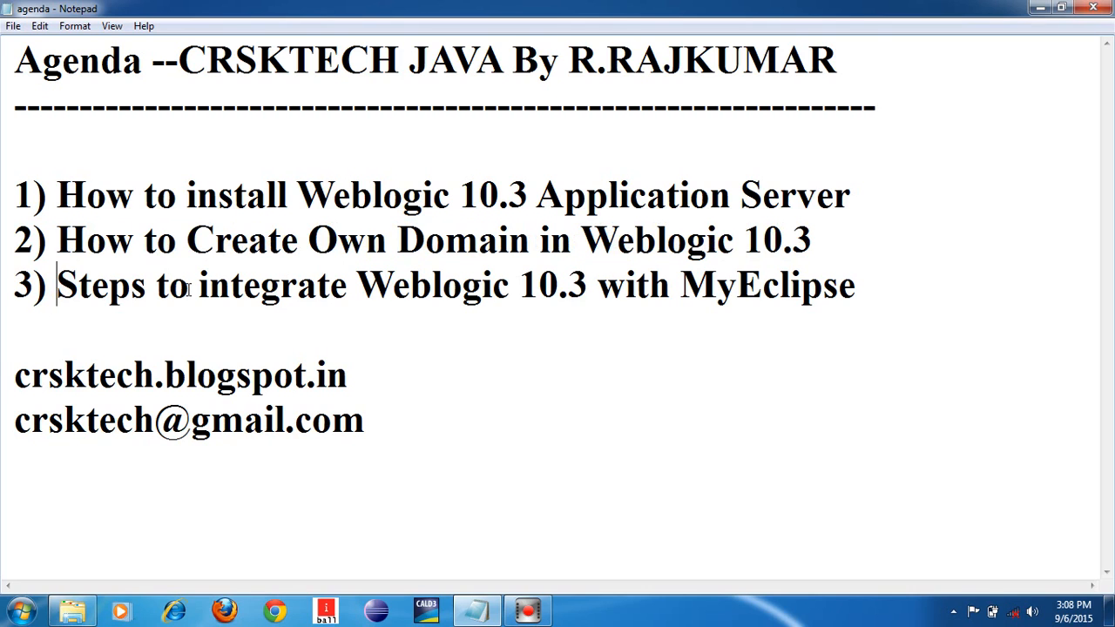
pyautogui.moveTo(197, 288); pyautogui.dragTo(860, 304)
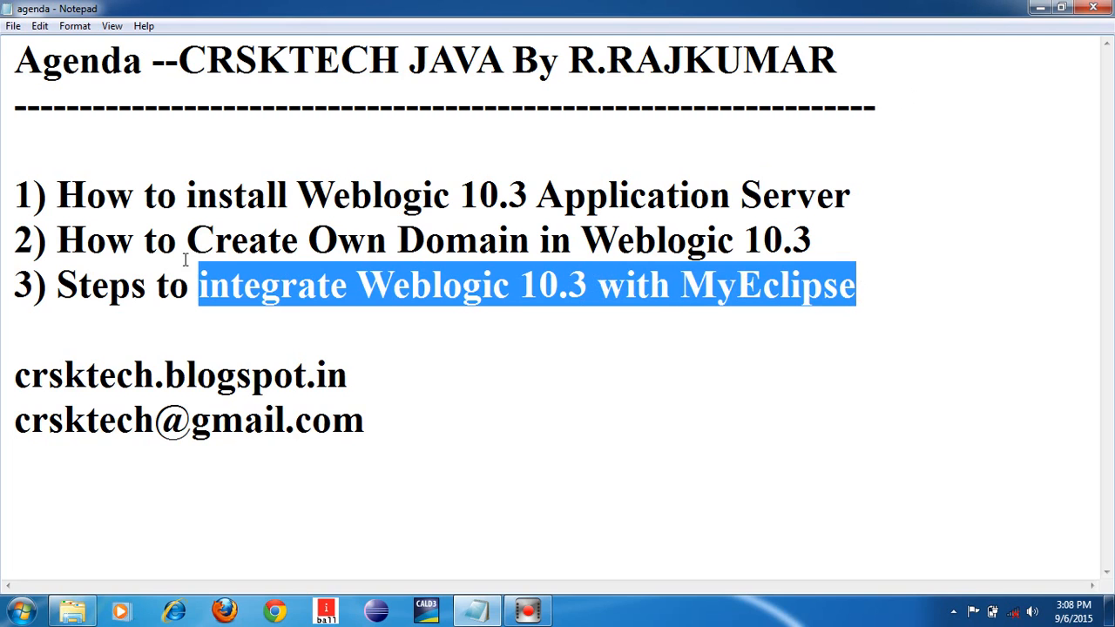
pyautogui.moveTo(58, 239); pyautogui.dragTo(834, 227)
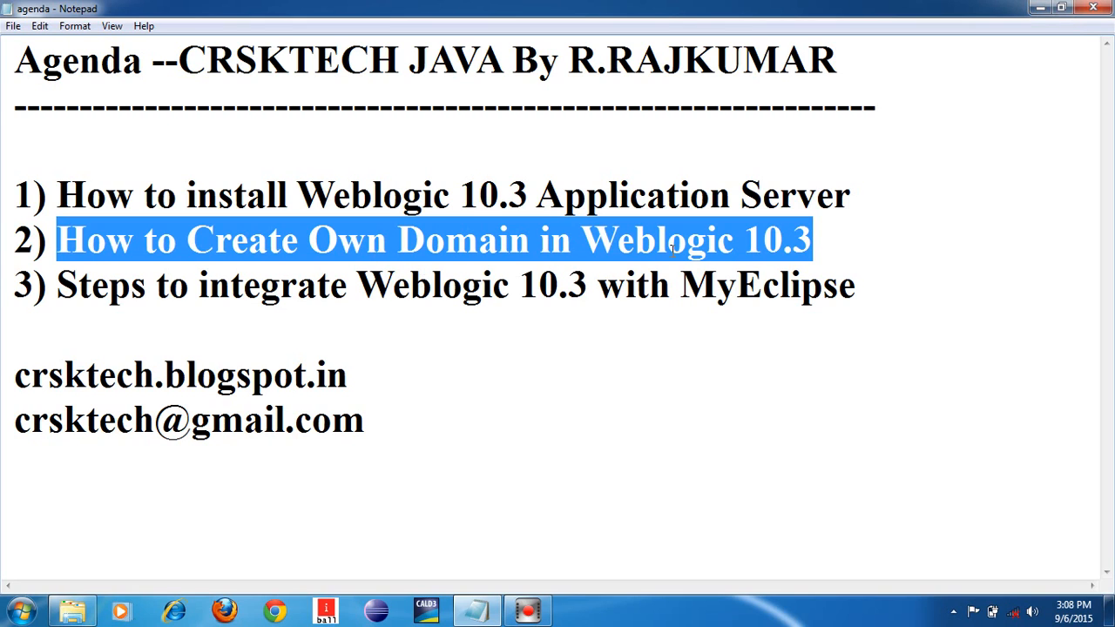
pyautogui.click(1040, 8)
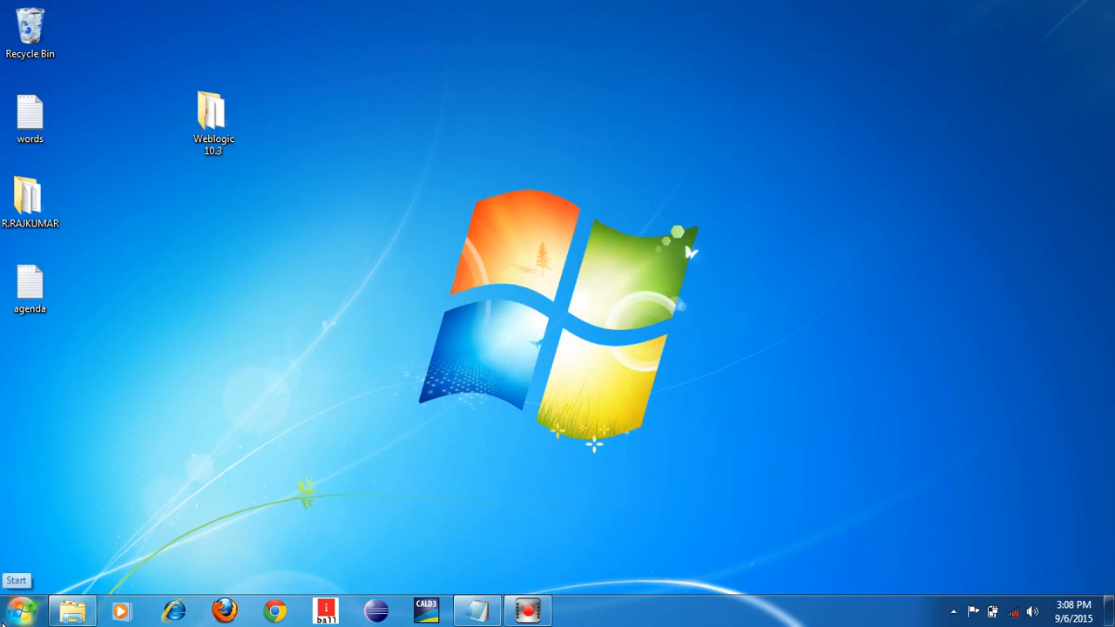
# - Browse the Oracle WebLogic folder under All Programs, close the menu, then reopen Start
pyautogui.click(4, 619)
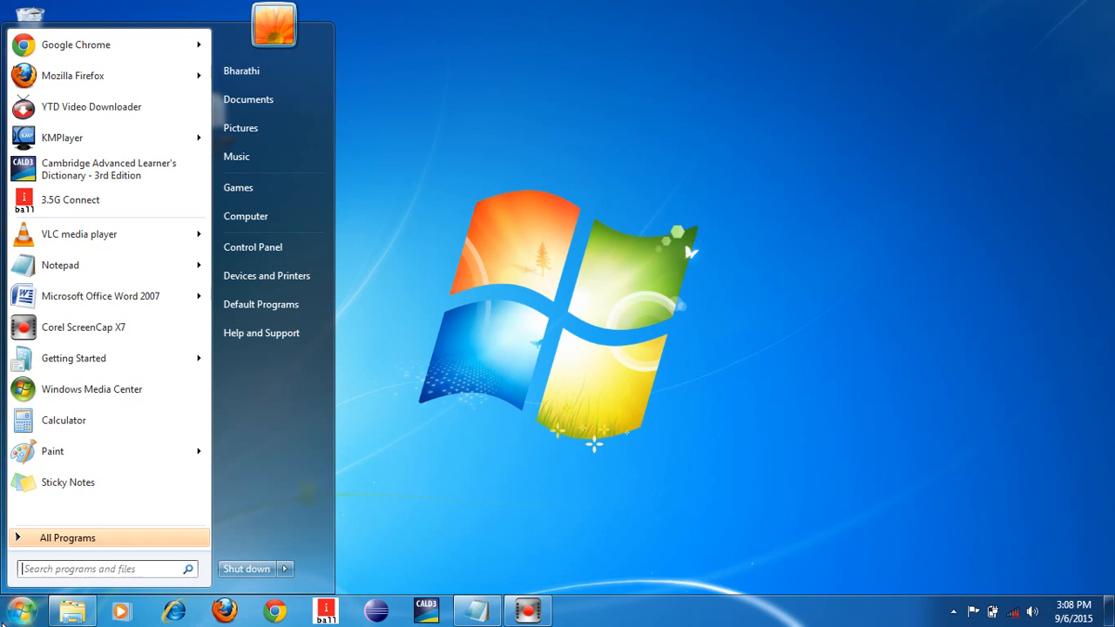
pyautogui.click(68, 547)
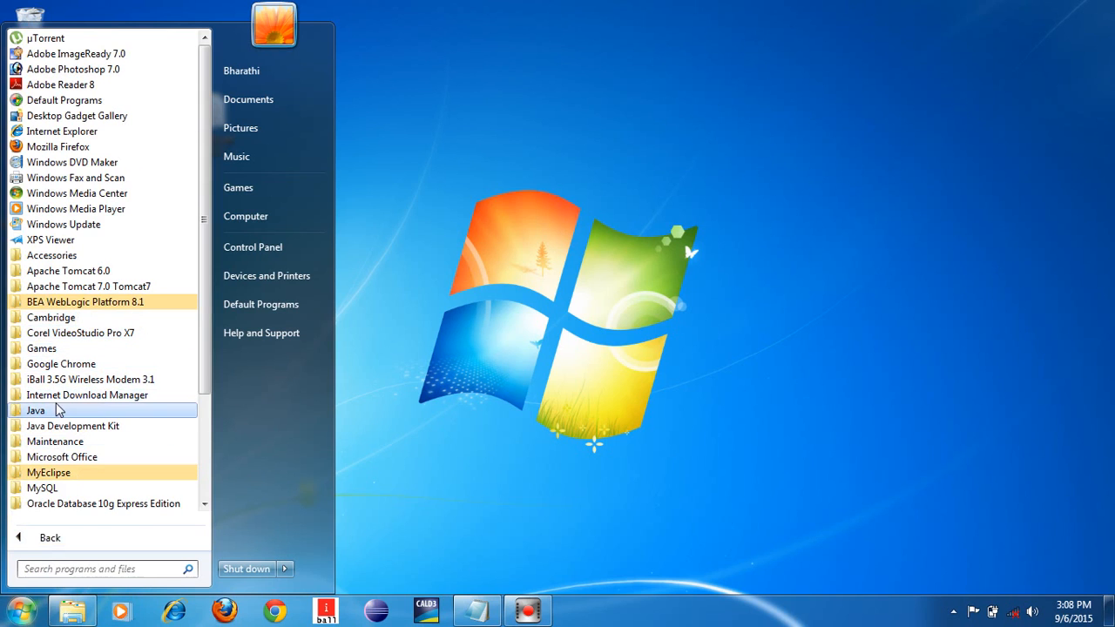
pyautogui.scroll(-2, 57, 451)
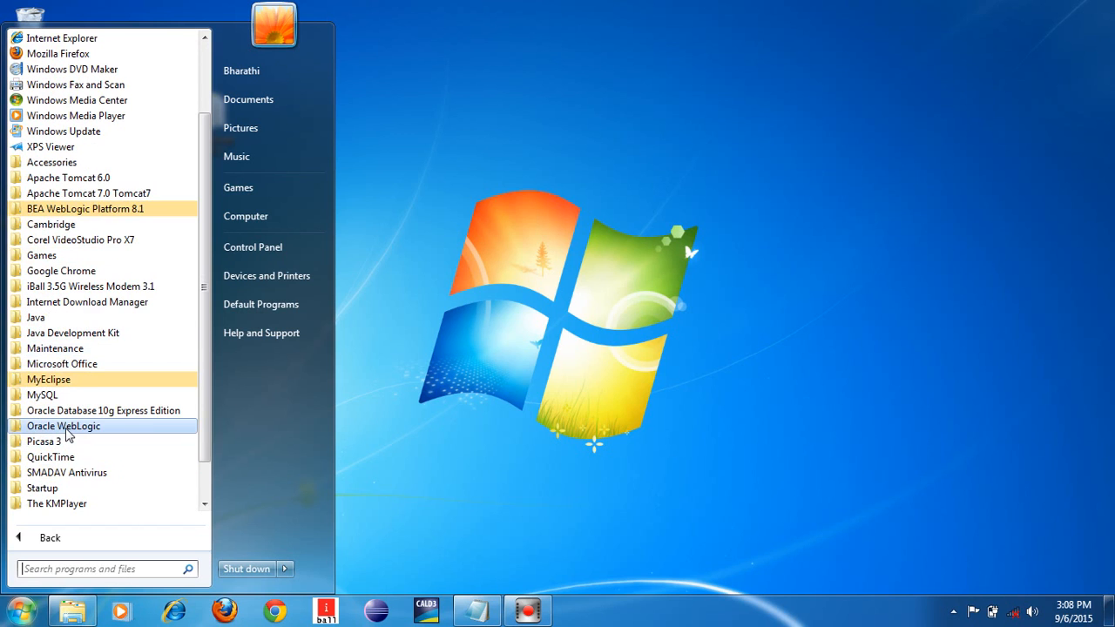
pyautogui.click(67, 428)
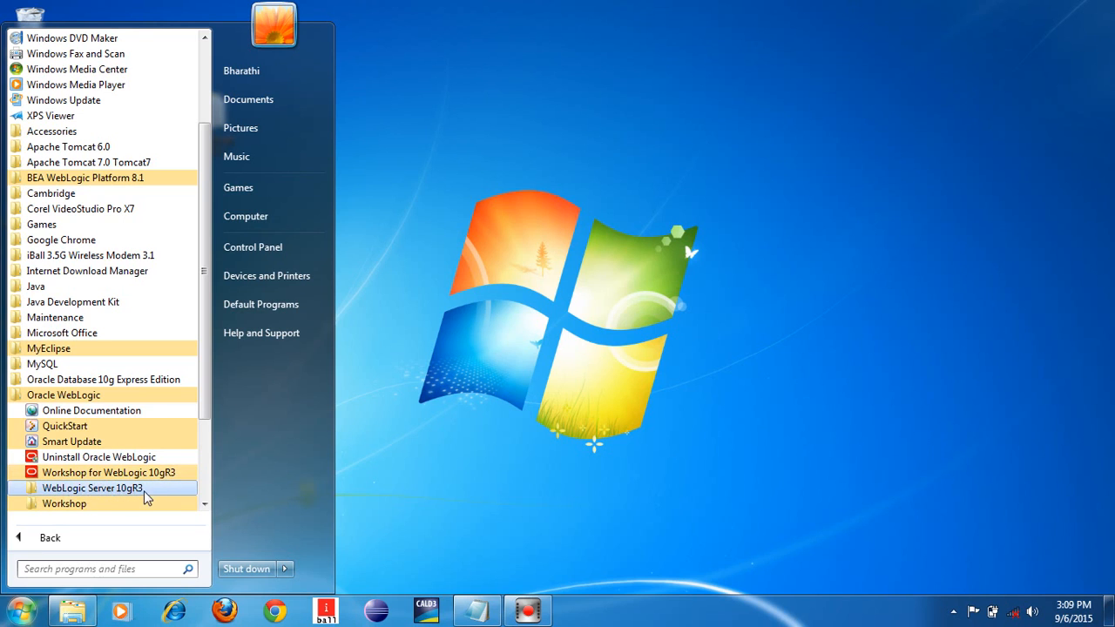
pyautogui.click(203, 504)
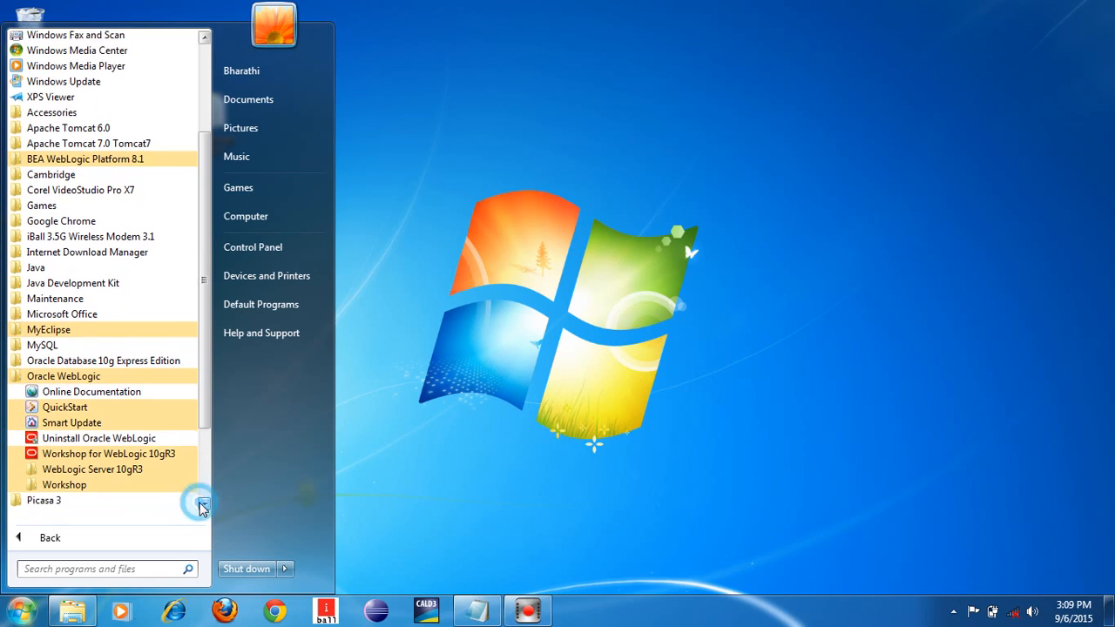
pyautogui.click(203, 504)
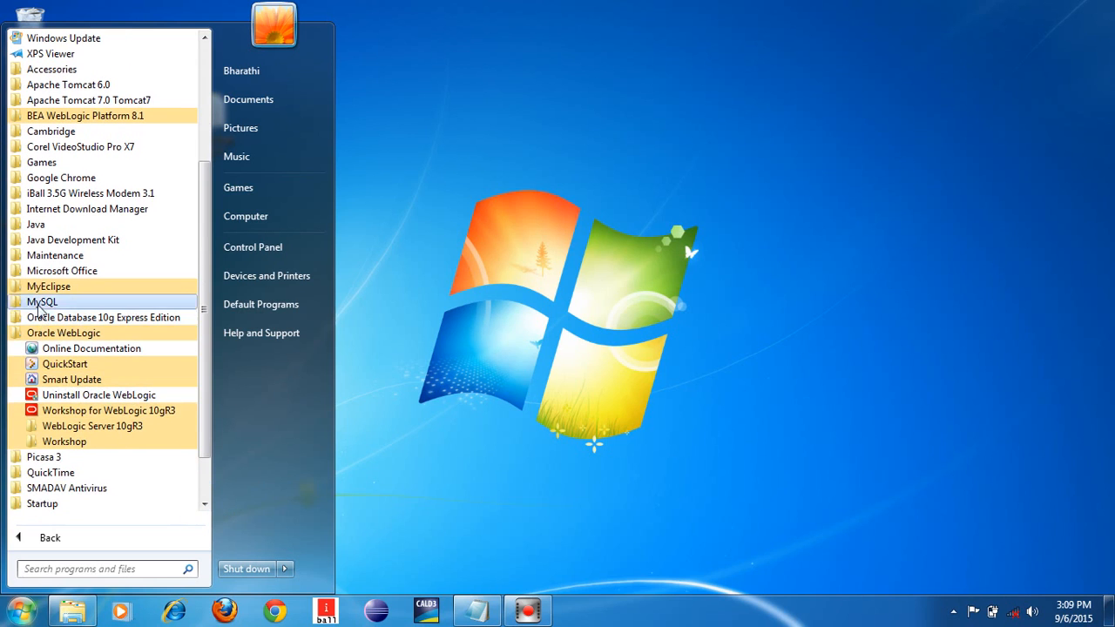
pyautogui.click(552, 427)
pyautogui.press('super')
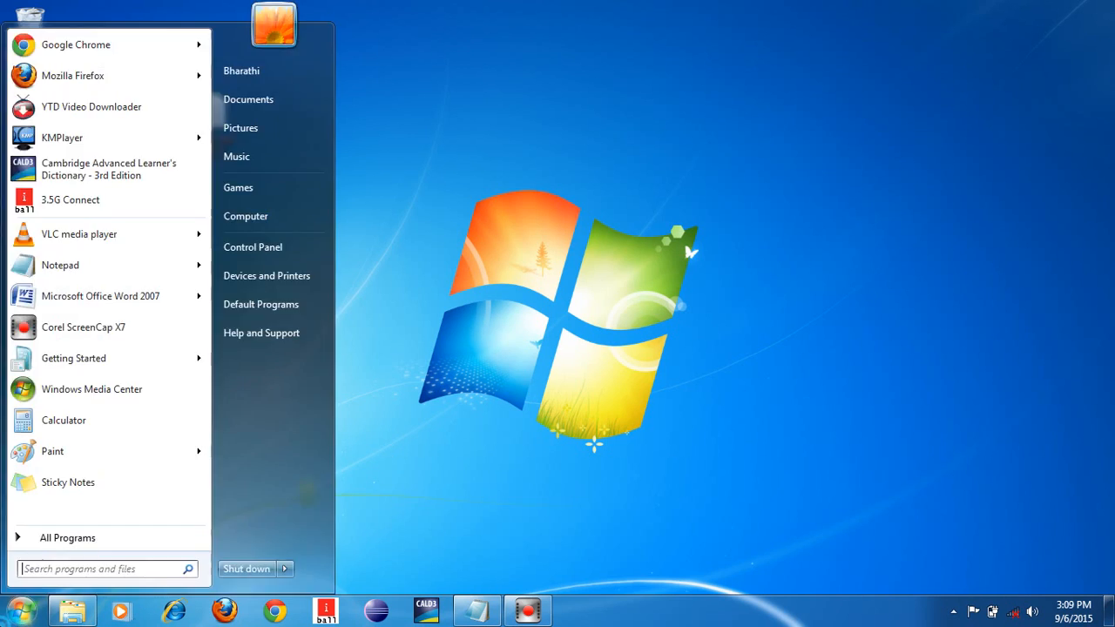
# - Launch Configuration Wizard from Oracle WebLogic > WebLogic Server 10gR3 > Tools
pyautogui.click(87, 535)
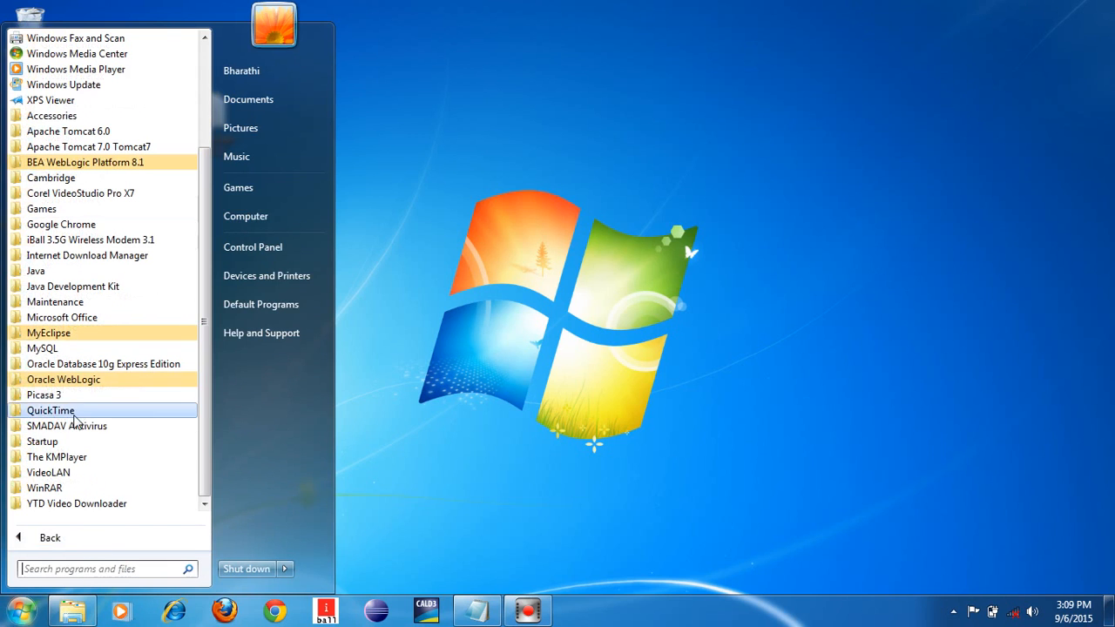
pyautogui.click(77, 381)
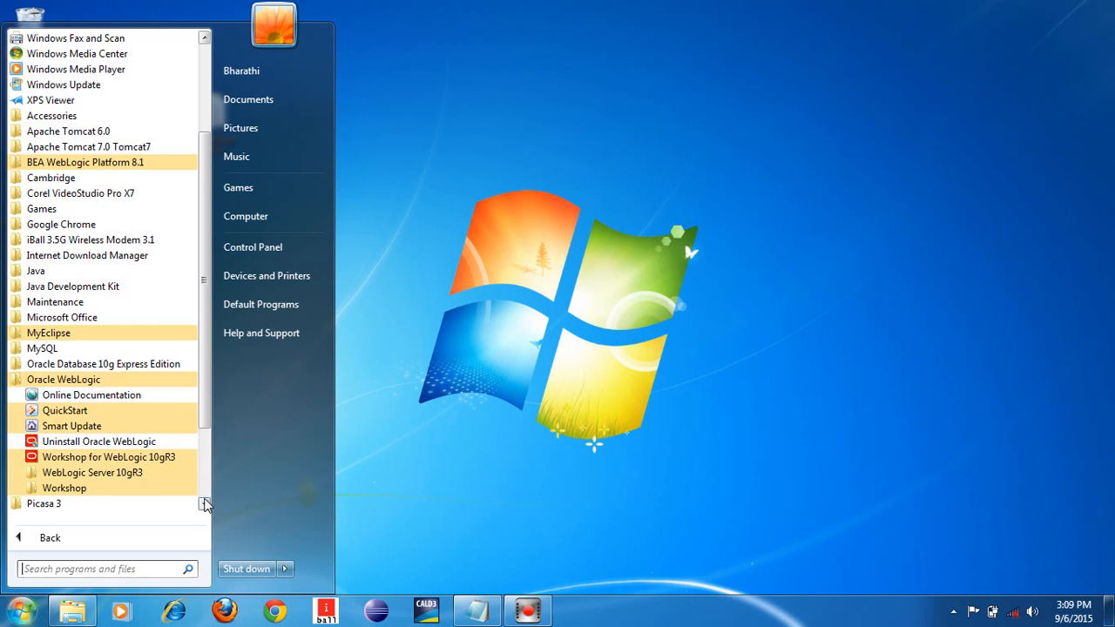
pyautogui.click(203, 504)
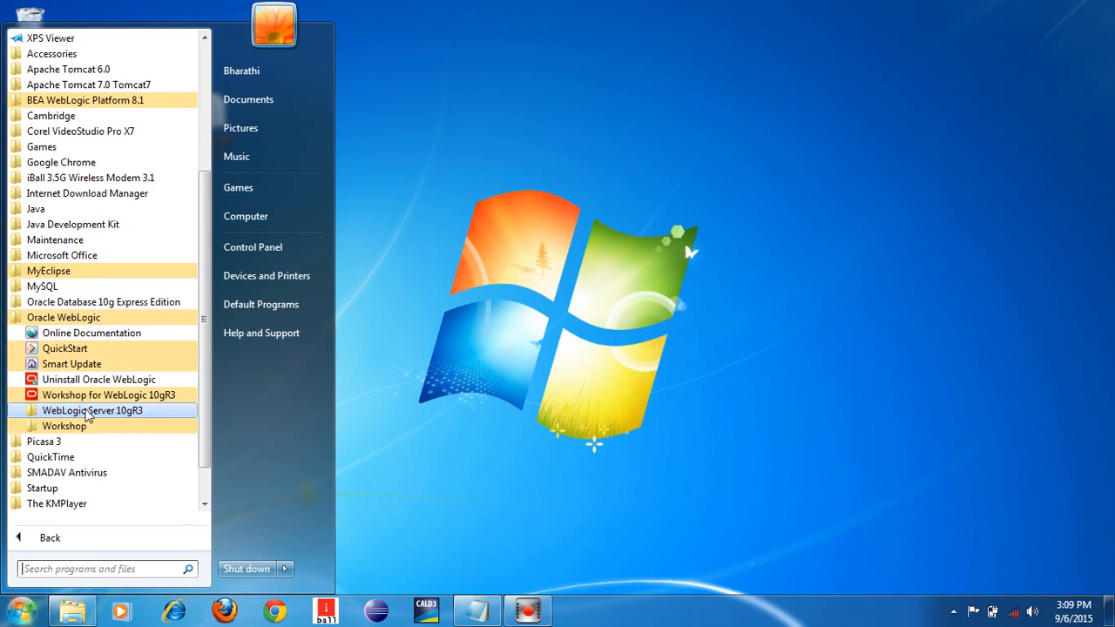
pyautogui.click(86, 413)
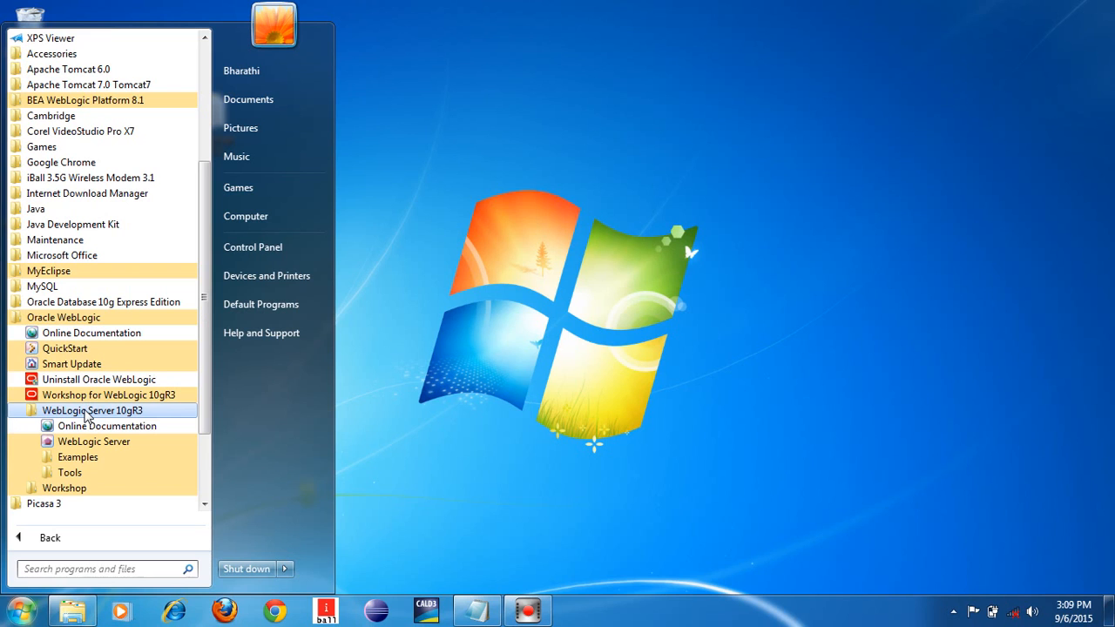
pyautogui.click(71, 476)
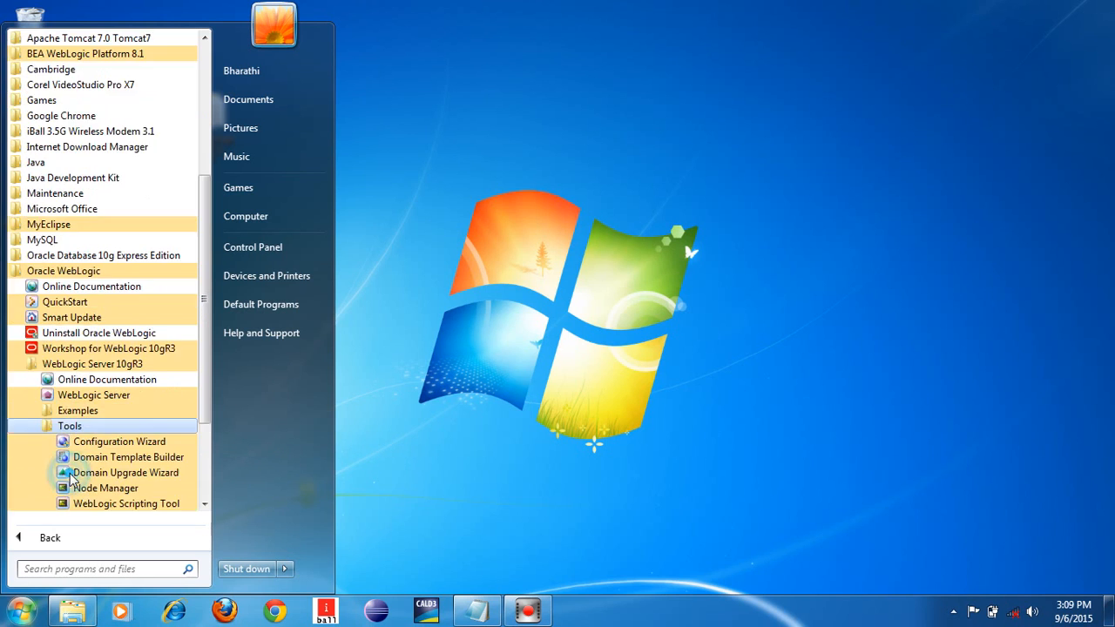
pyautogui.click(204, 504)
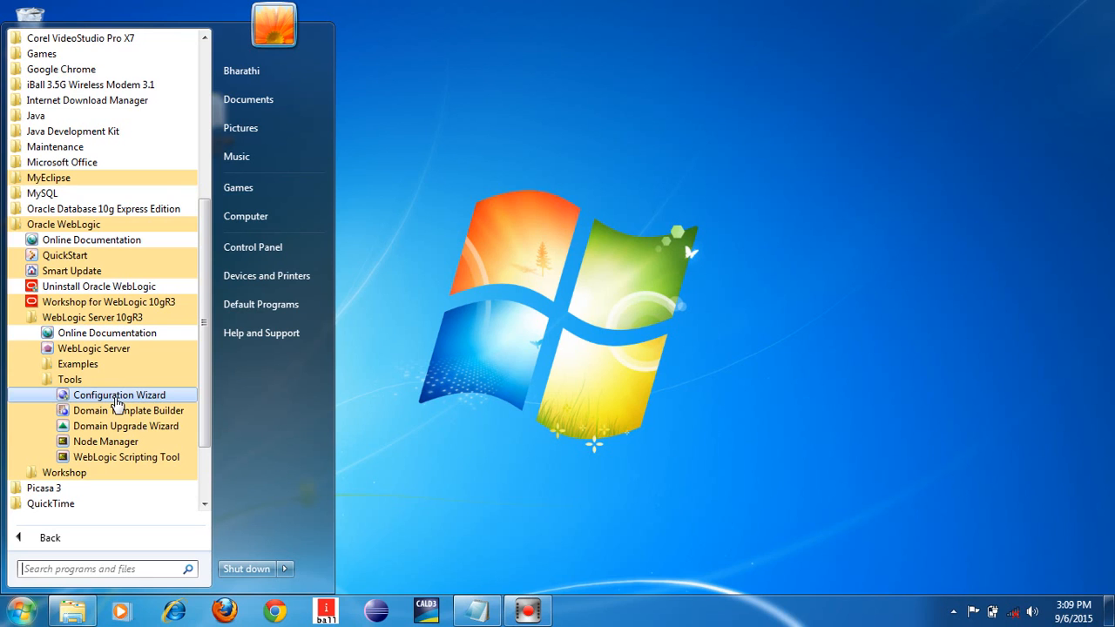
pyautogui.click(117, 396)
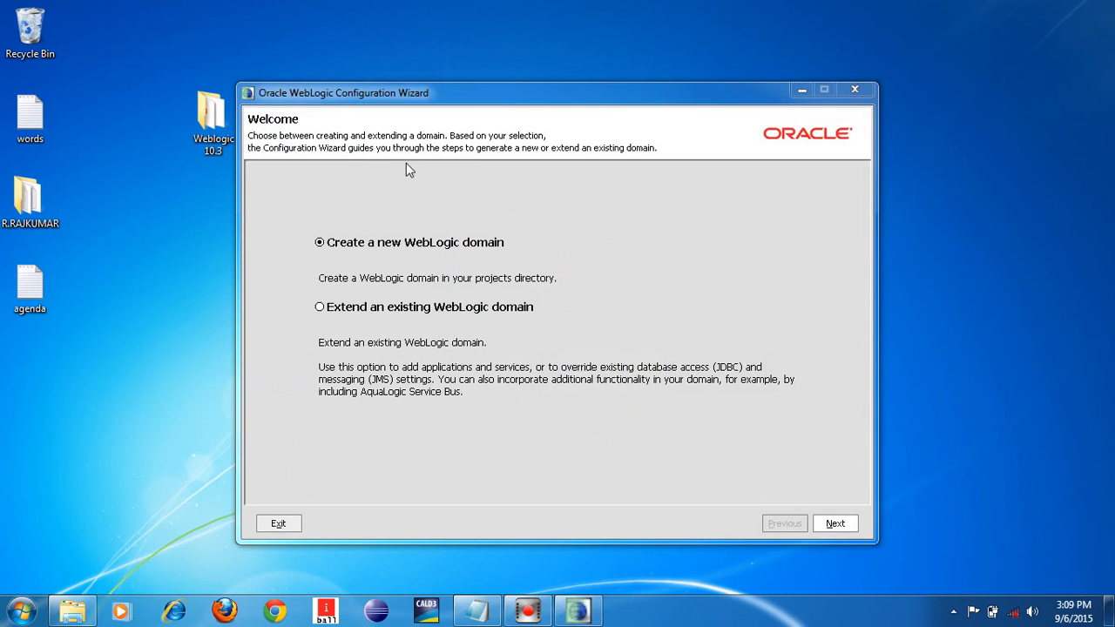
# - Reposition the wizard window, keeping 'Create a new WebLogic domain' selected
pyautogui.moveTo(507, 96); pyautogui.dragTo(552, 87)
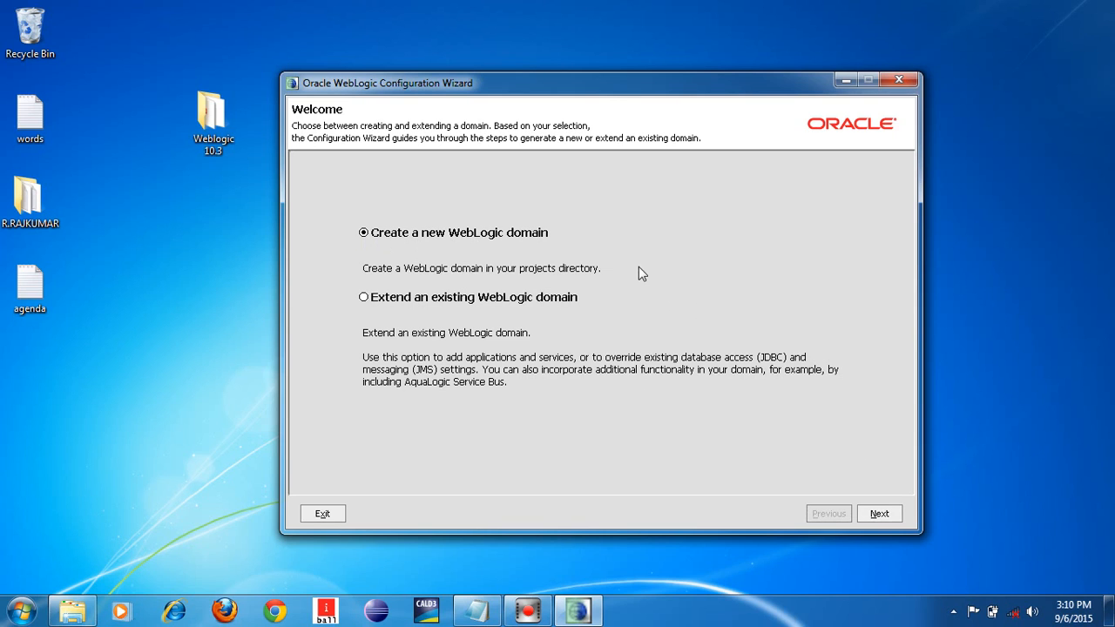
# - Continue past Welcome and accept the auto-generated WebLogic Server domain source
pyautogui.click(877, 514)
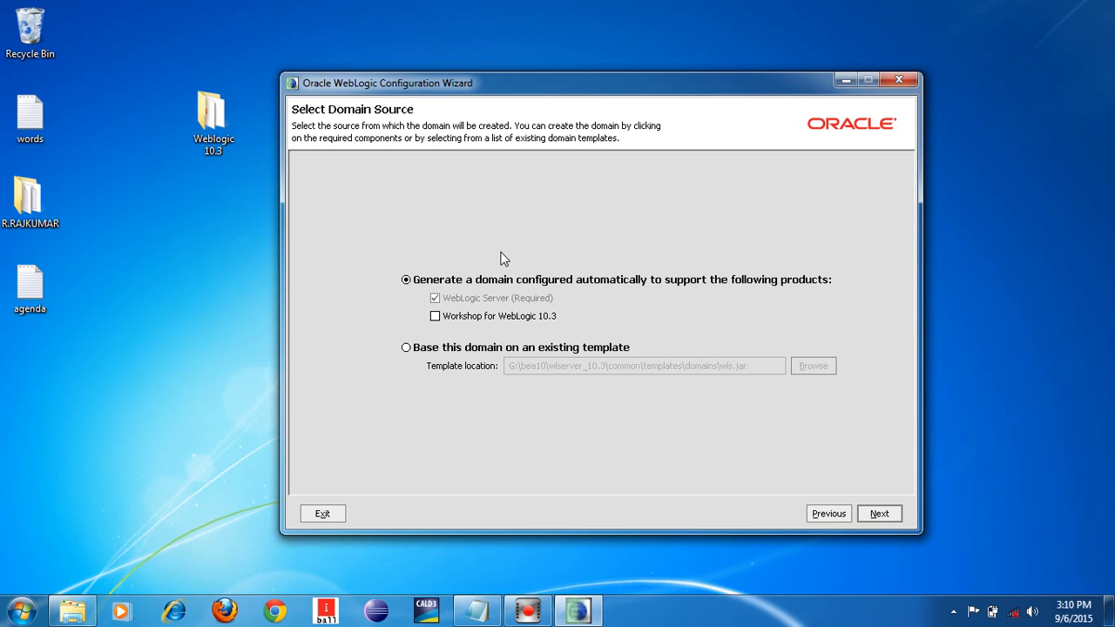
pyautogui.click(879, 514)
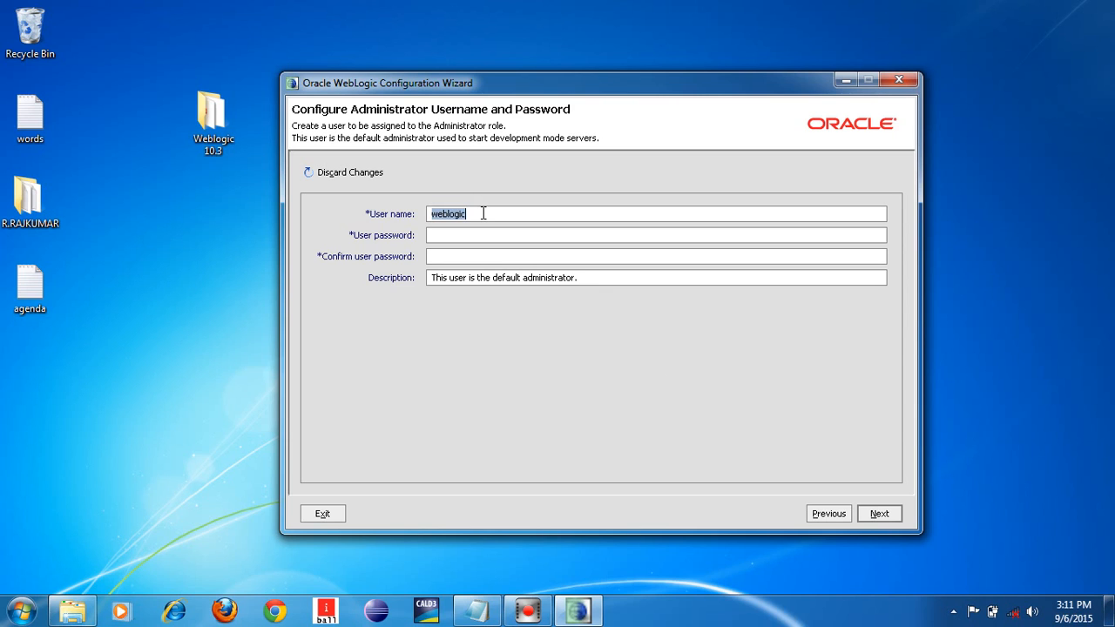
# - Enter the administrator user name, type and confirm the account password, then continue
pyautogui.press('BackSpace')
pyautogui.write('crsktech')
pyautogui.click(476, 237)
pyautogui.write('welcome1')
pyautogui.click(475, 254)
pyautogui.write('welcome1')
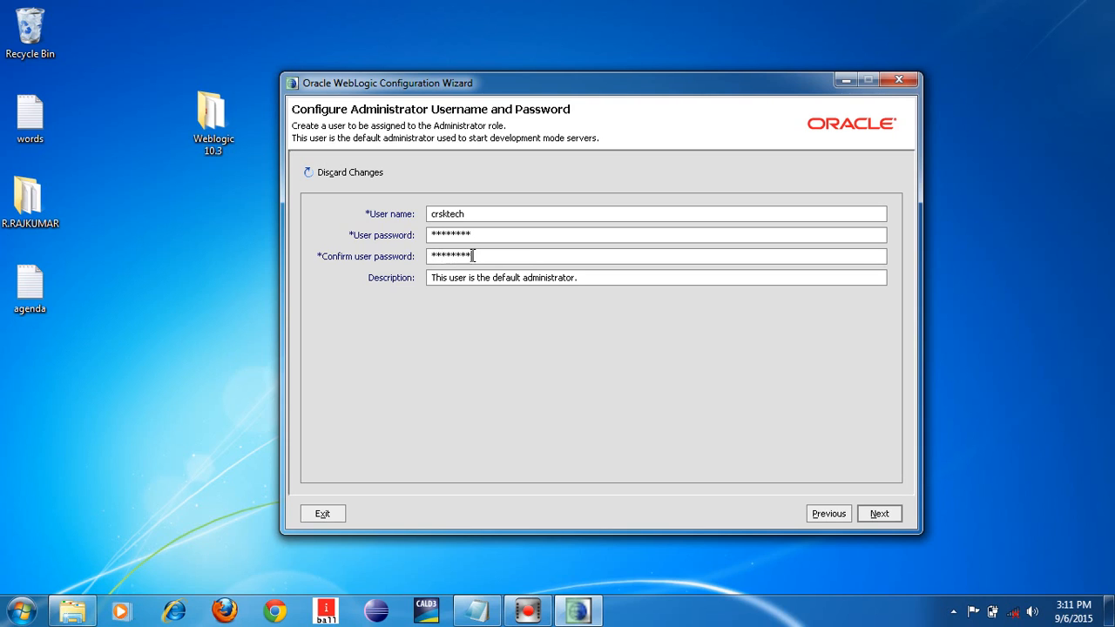
pyautogui.click(879, 514)
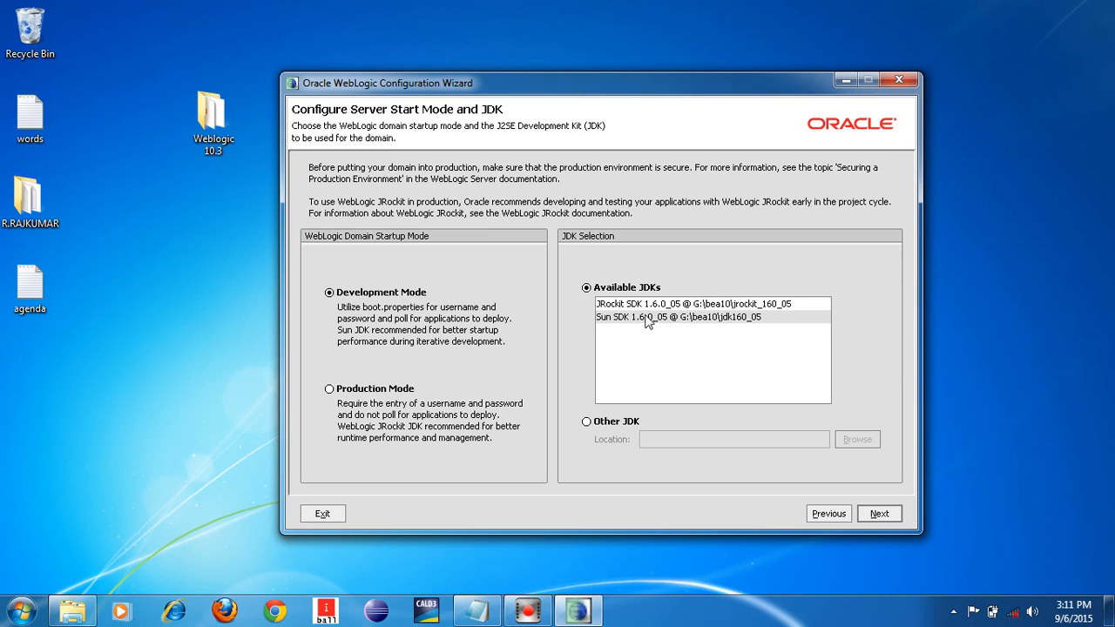
# - Keep Development Mode, select the Sun SDK 1.6.0_05 JDK, and continue
pyautogui.click(610, 321)
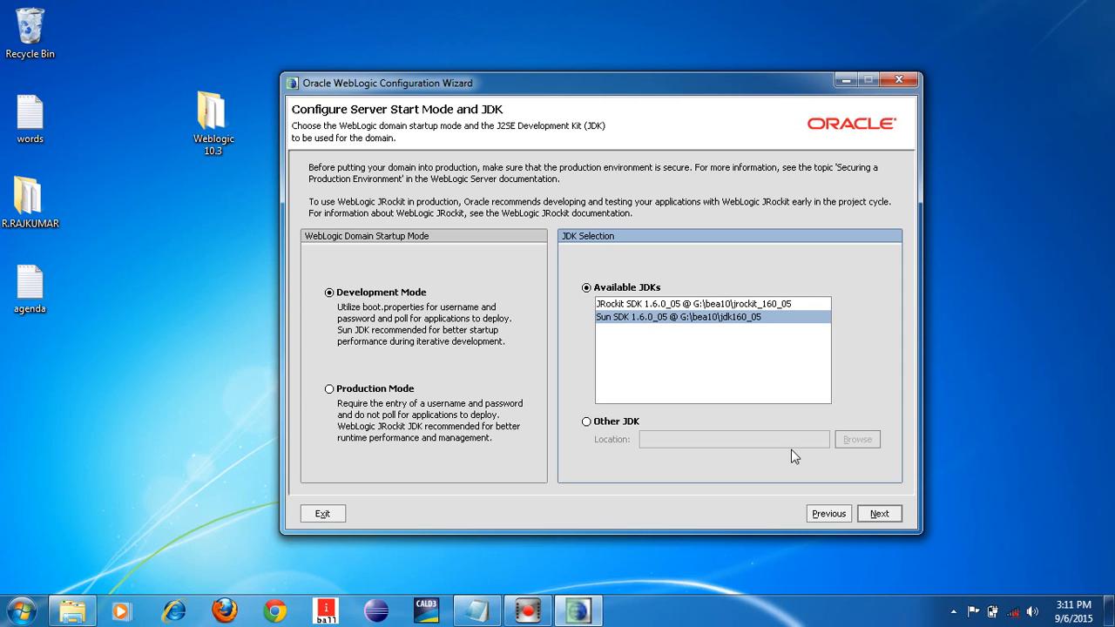
pyautogui.click(878, 514)
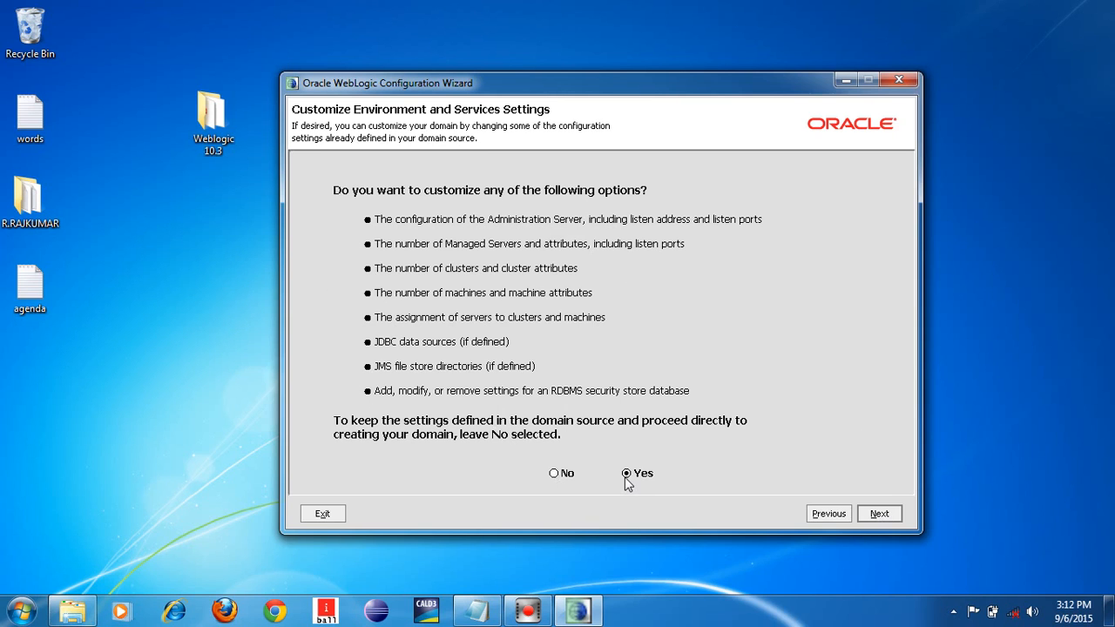
# - Choose Yes to customize environment settings and leave the RDBMS security store unchanged
pyautogui.click(879, 514)
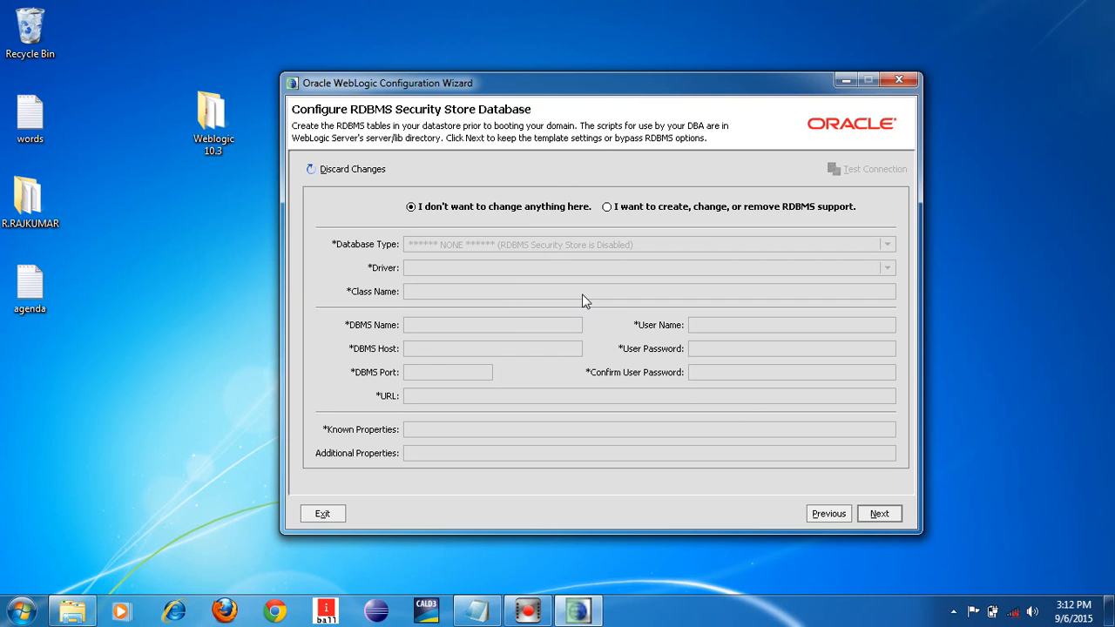
pyautogui.click(878, 514)
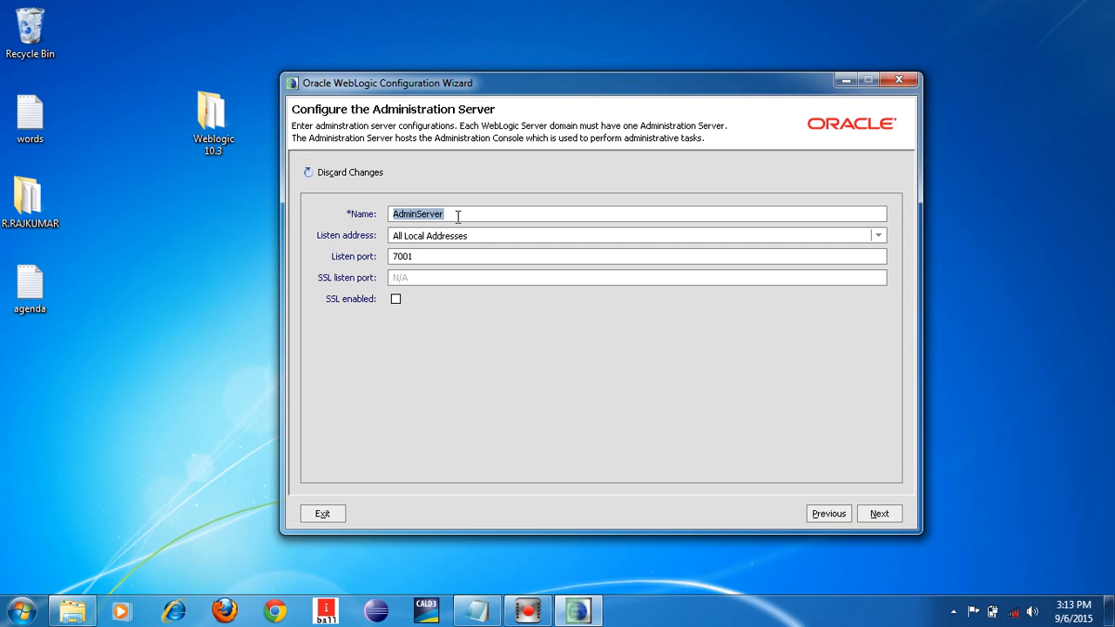
# - Rename AdminServer to crsktechserver, change port 7001 to 8001, enable SSL on 8002
pyautogui.press('BackSpace')
pyautogui.write('crsktech')
pyautogui.write('server')
pyautogui.doubleClick(422, 257)
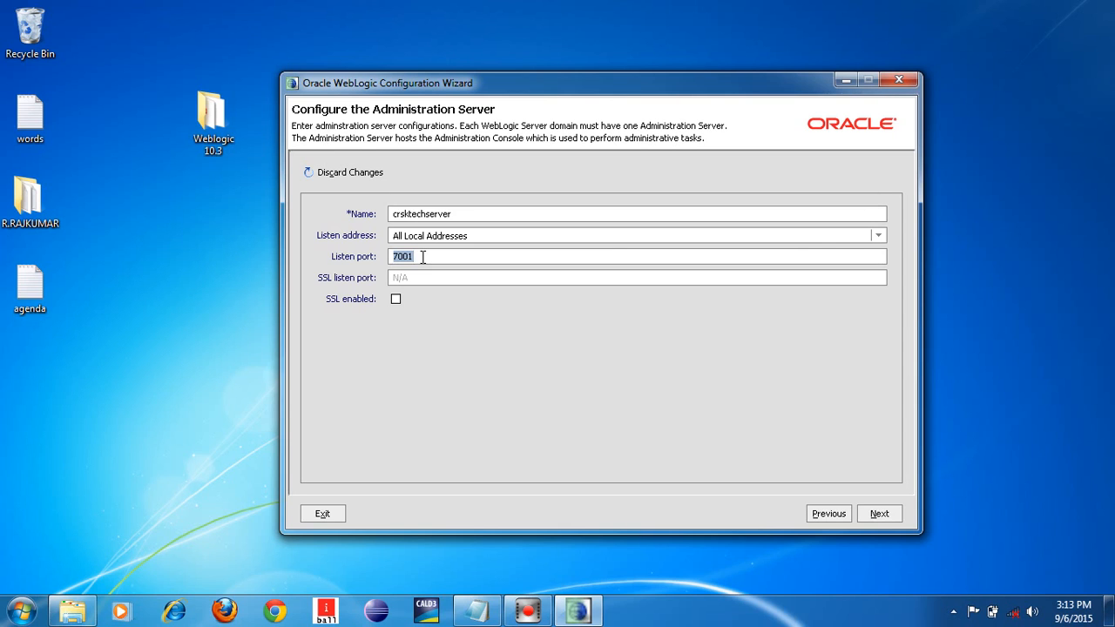
pyautogui.press('BackSpace')
pyautogui.write('8001')
pyautogui.click(397, 299)
pyautogui.moveTo(396, 279); pyautogui.dragTo(424, 278)
pyautogui.press('BackSpace')
pyautogui.write('8002')
pyautogui.click(879, 514)
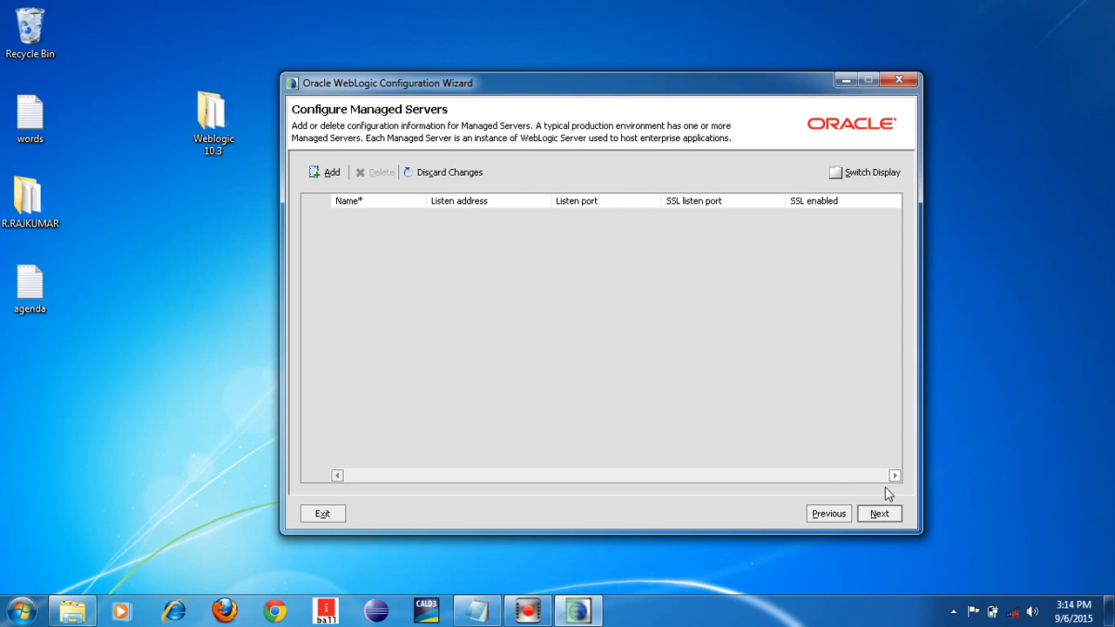
# - Skip the Managed Servers and Machines pages and accept the domain summary
pyautogui.click(880, 514)
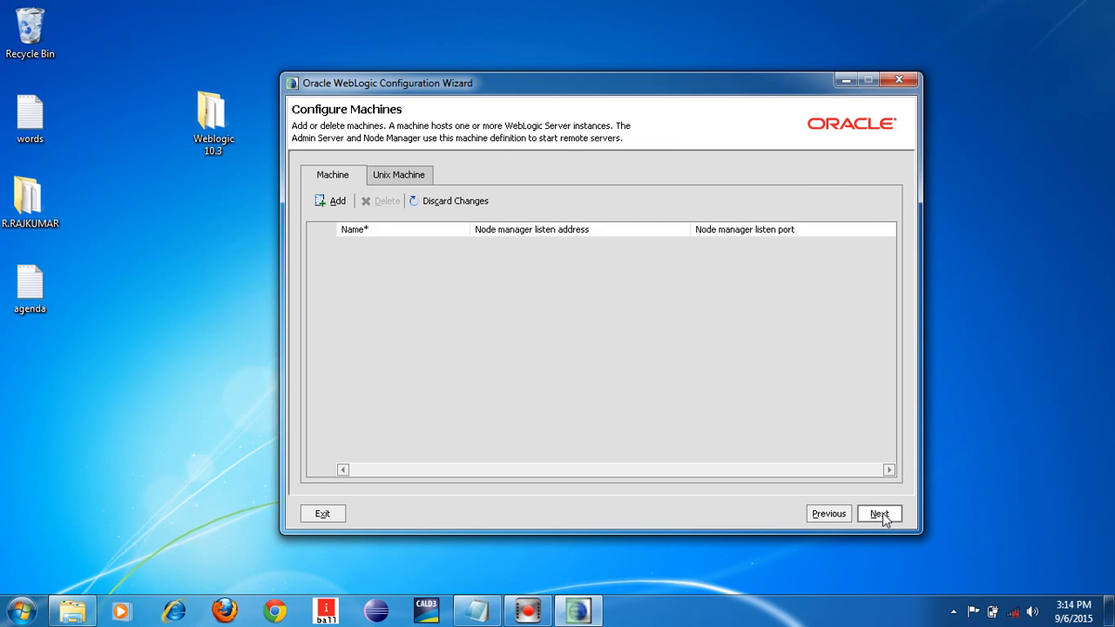
pyautogui.click(880, 514)
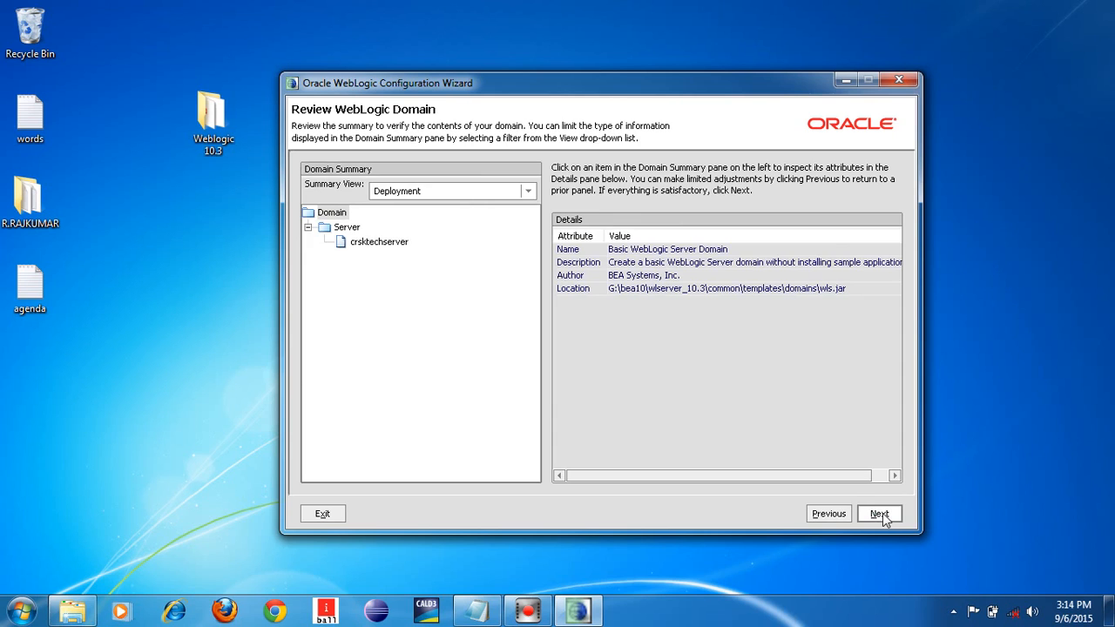
pyautogui.click(880, 513)
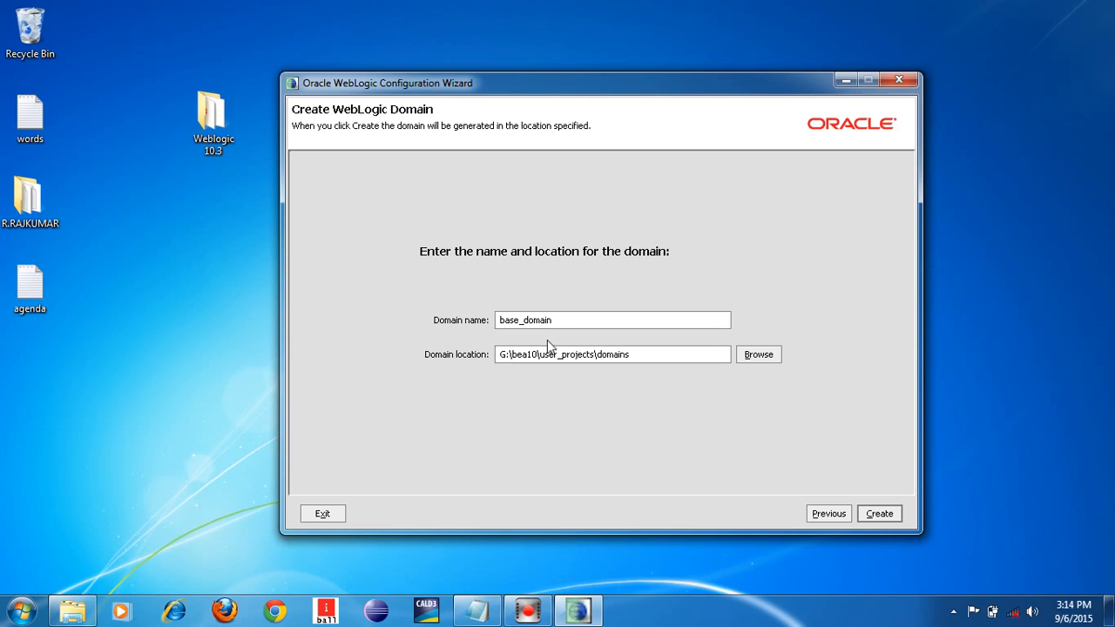
# - Replace the domain name base_domain with crsktech and create the domain
pyautogui.doubleClick(557, 320)
pyautogui.press('BackSpace')
pyautogui.write('crsktech')
pyautogui.click(878, 515)
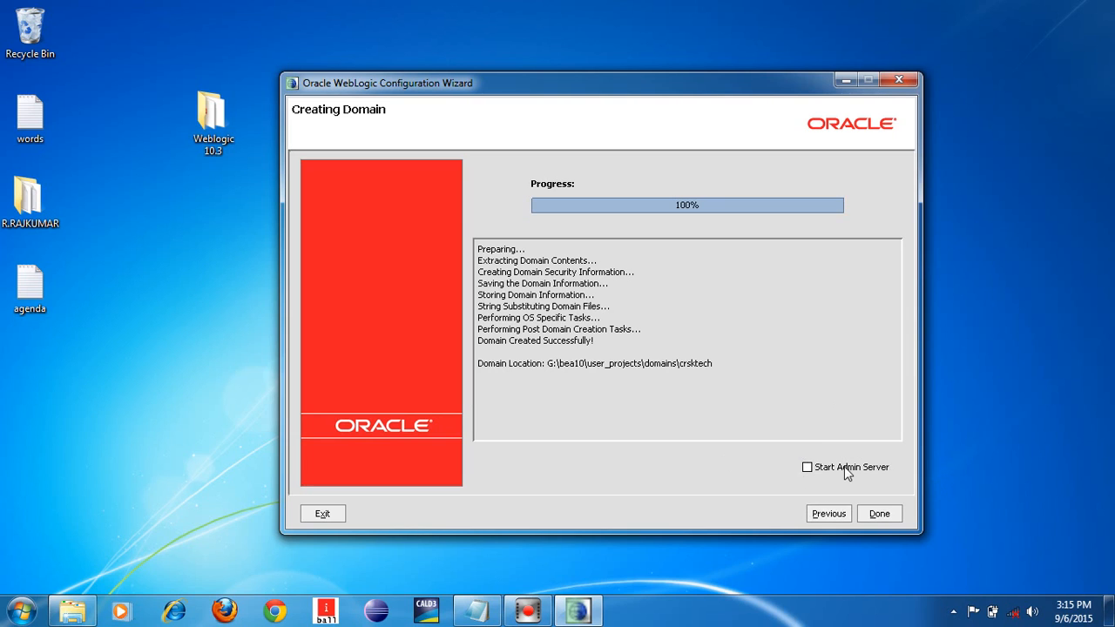
# - Finish the Configuration Wizard after the crsktech domain is created
pyautogui.click(879, 514)
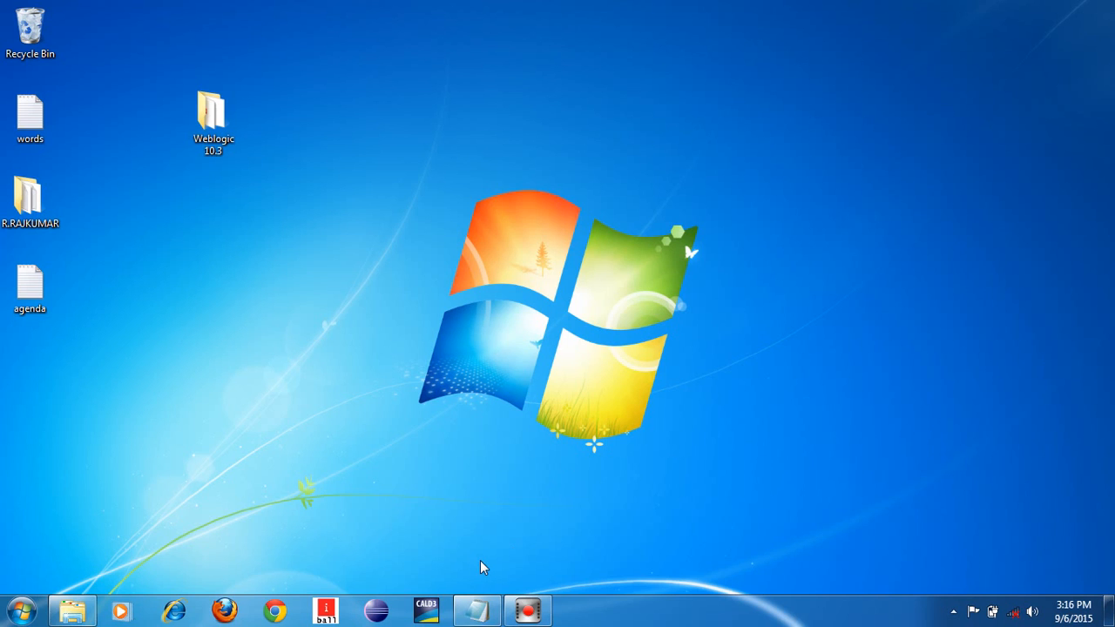
# - Bring back the Notepad agenda and highlight item 2, 'How to Create Own Domain in Weblogic 10.3'
pyautogui.click(477, 611)
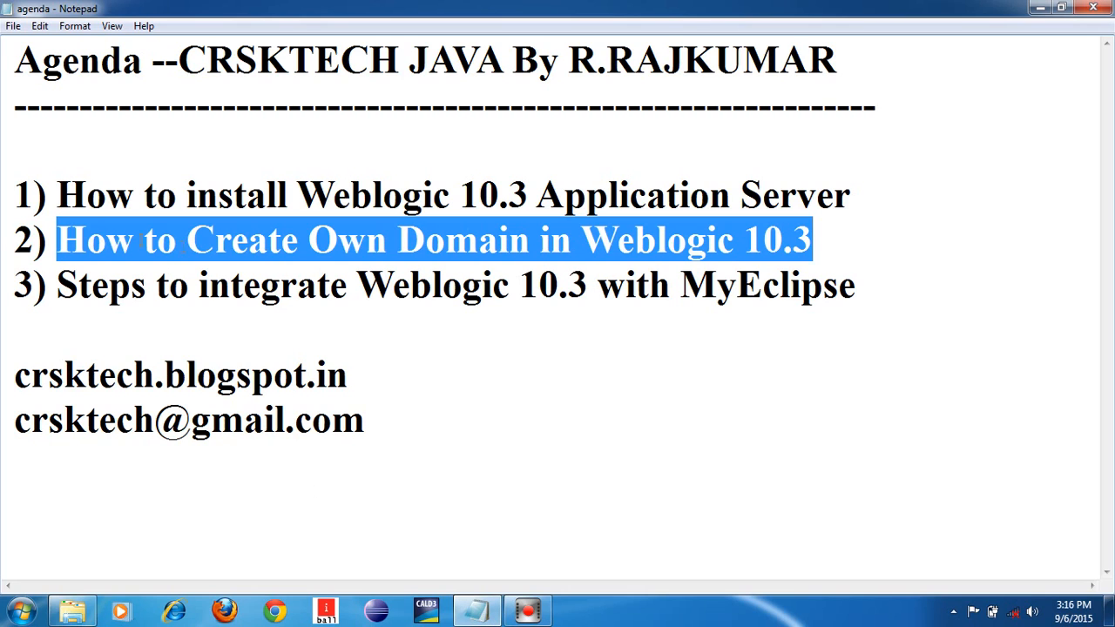
pyautogui.click(52, 232)
pyautogui.moveTo(55, 233); pyautogui.dragTo(813, 245)
pyautogui.moveTo(57, 194); pyautogui.dragTo(859, 204)
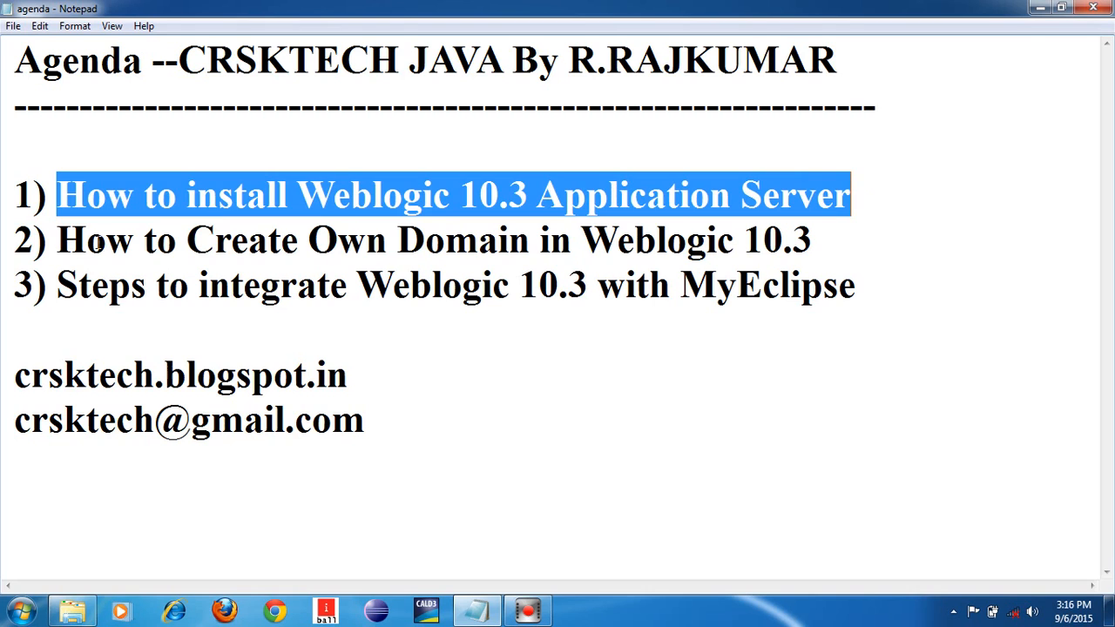
pyautogui.moveTo(58, 242); pyautogui.dragTo(830, 241)
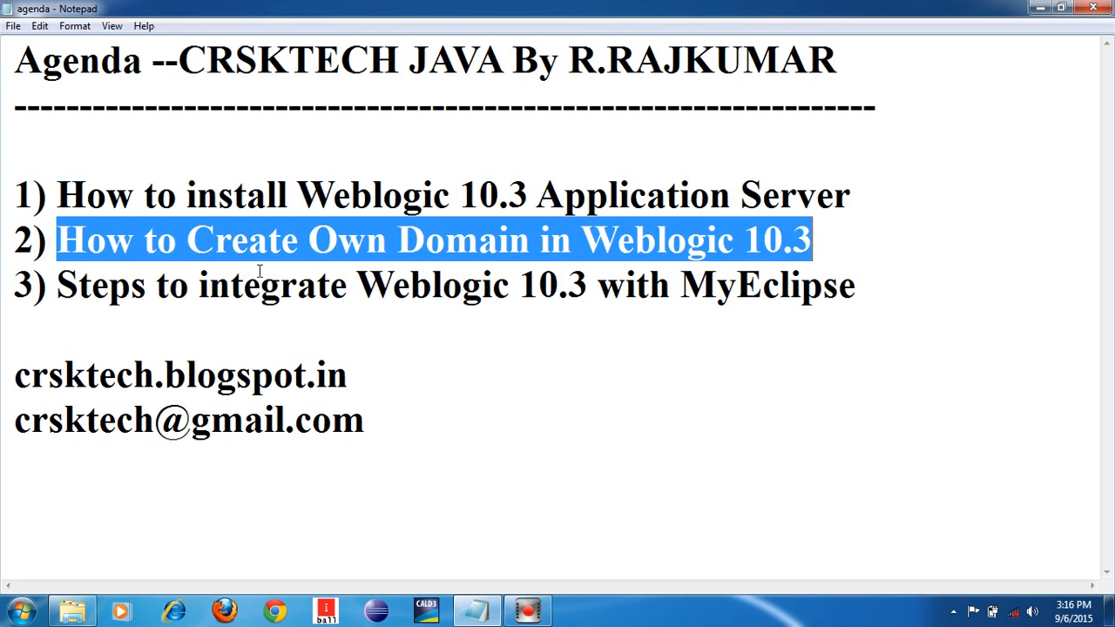